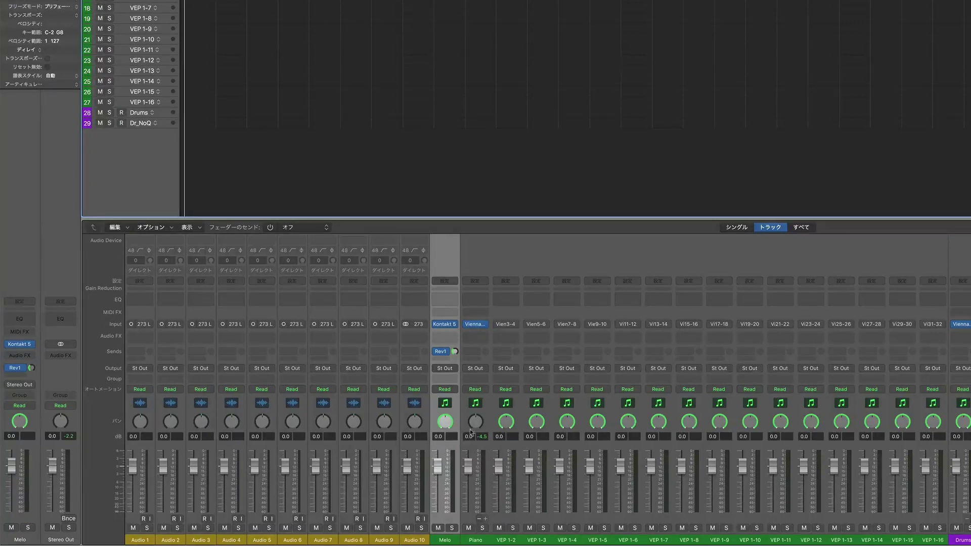
Pan the Piano channel to +63 and the Audio 5 channel to +25.
left_click_drag(476, 422, 459, 364)
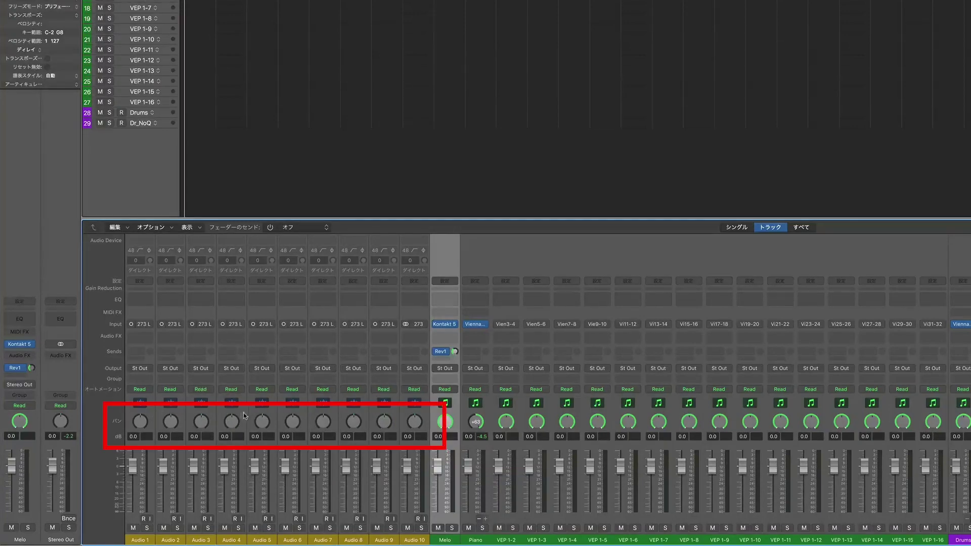
left_click_drag(262, 422, 262, 426)
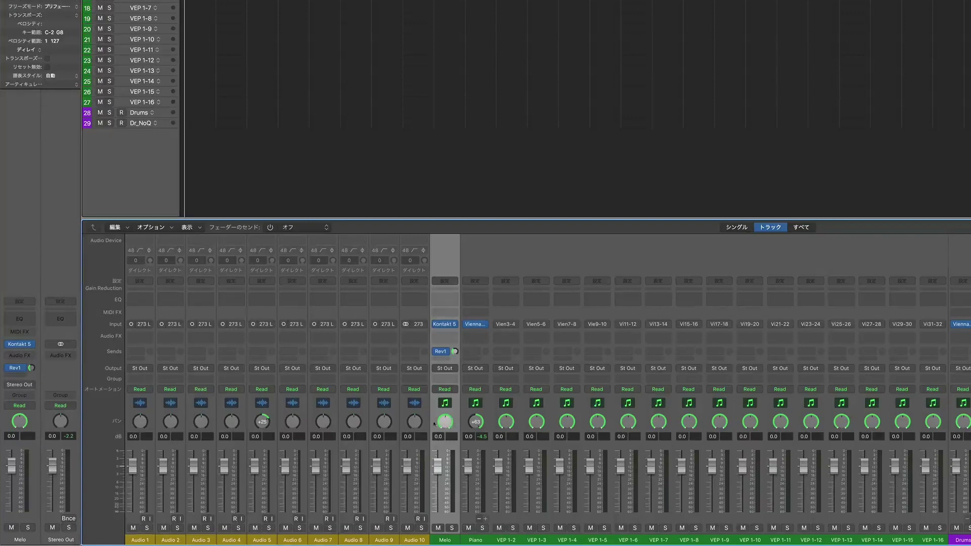
Compare the pan mode choices on Audio 9, Audio 10 and Piano, keeping the Piano channel on バランス (Balance).
right_click(385, 424)
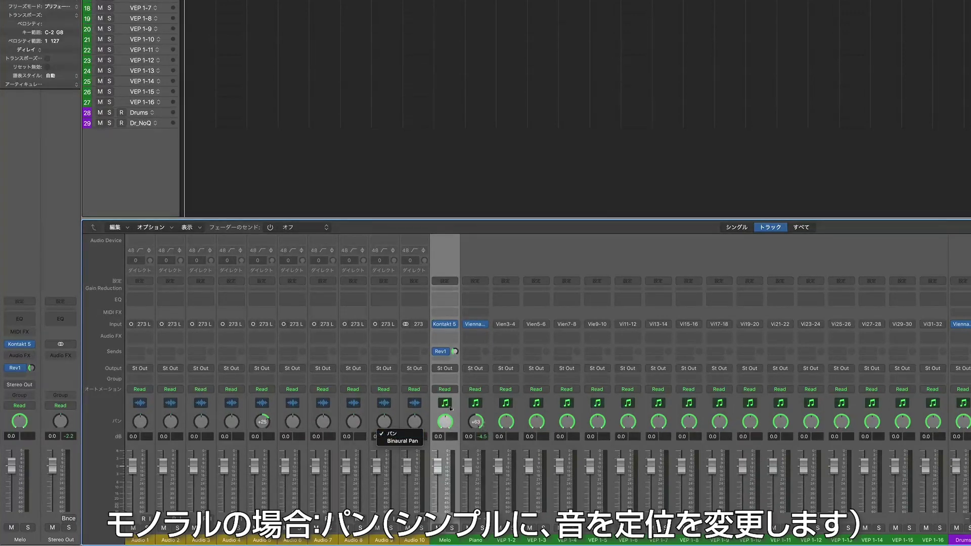
right_click(414, 424)
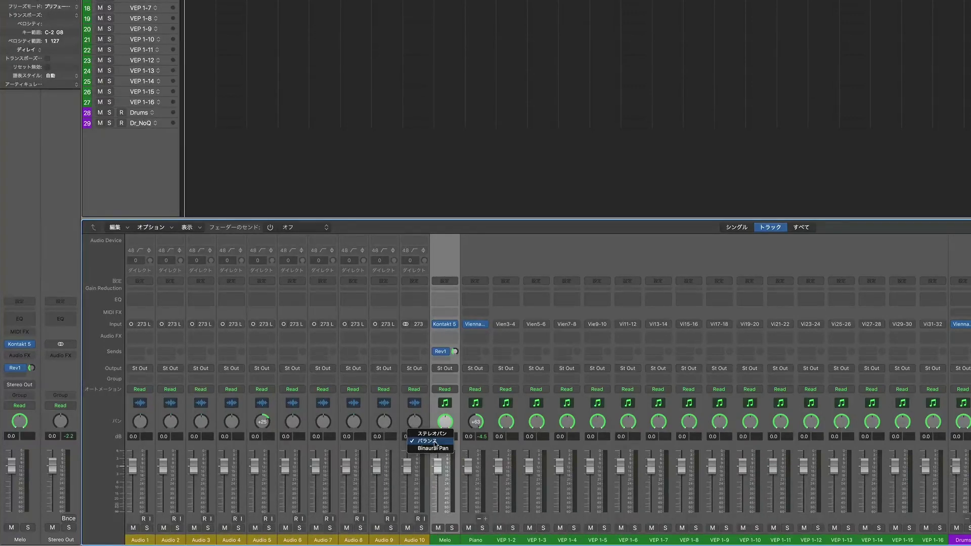
right_click(475, 423)
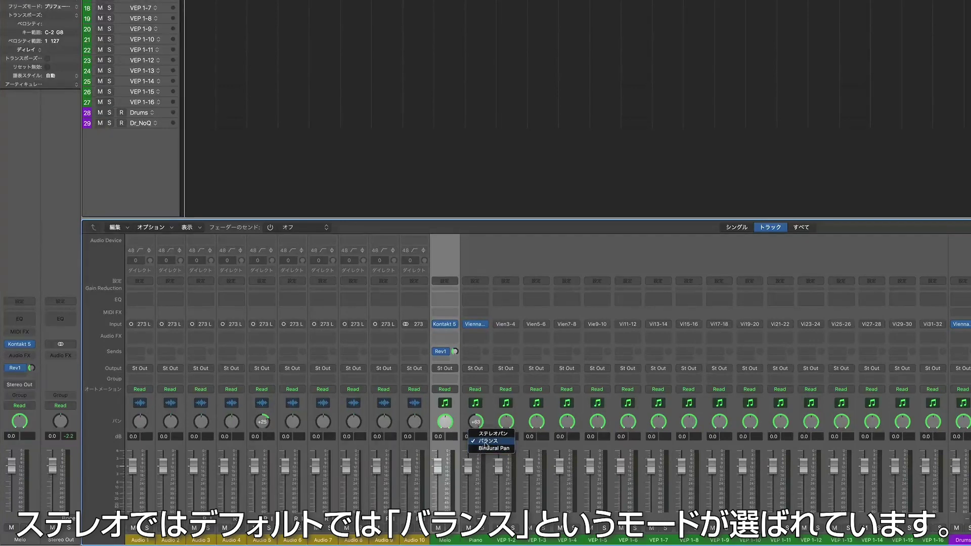
left_click(485, 441)
Pan the mono channels apart, with Audio 8 at -64 and Audio 9 at +63.
left_click(385, 423)
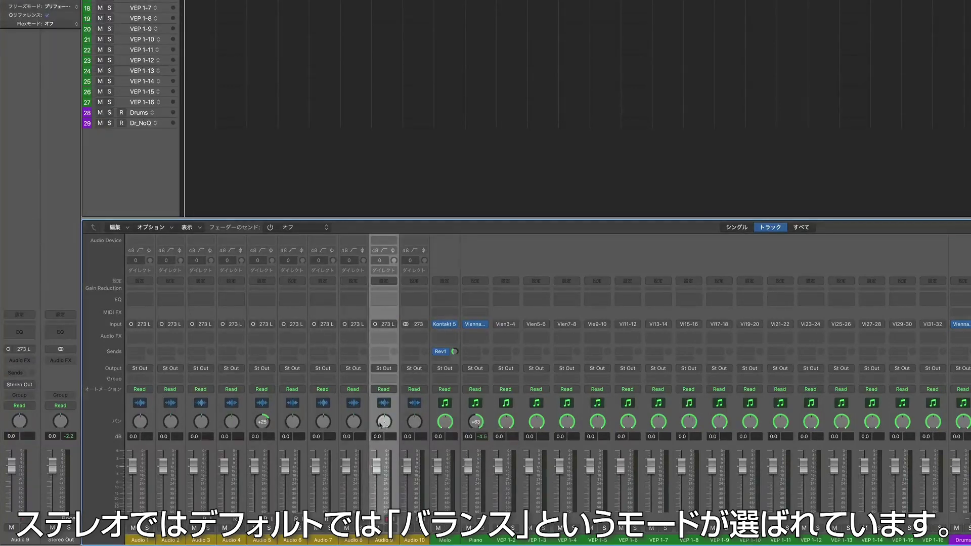
left_click_drag(356, 429, 353, 511)
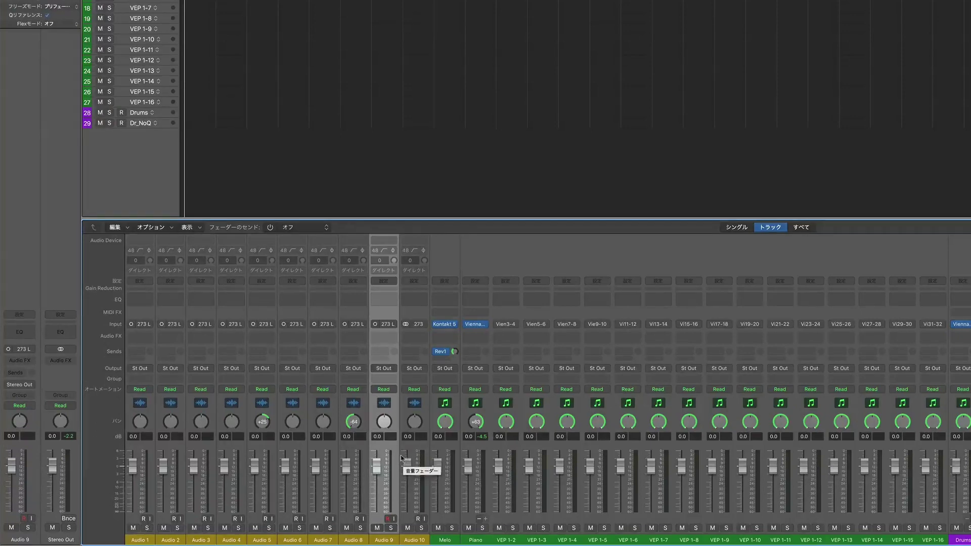
left_click(404, 461)
left_click(353, 429, "alt")
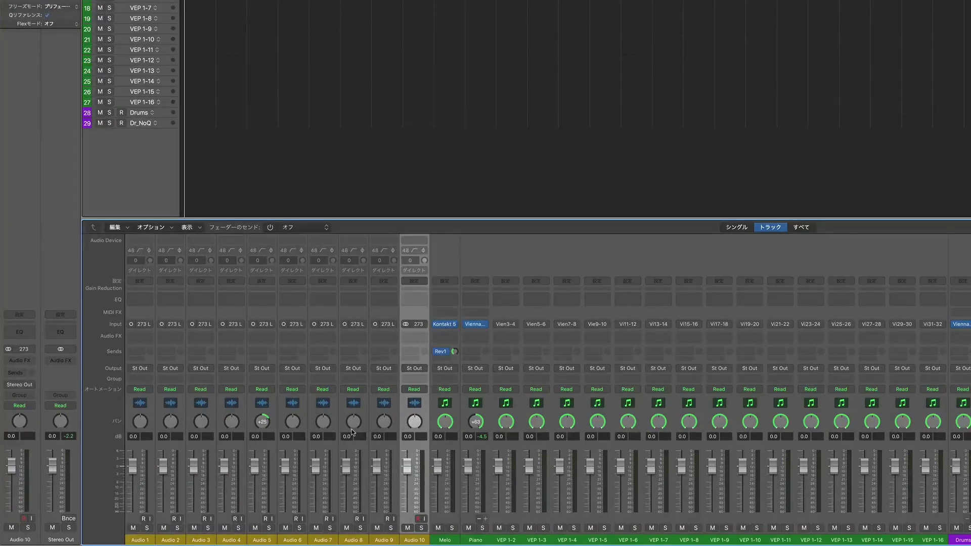
left_click_drag(351, 426, 353, 506)
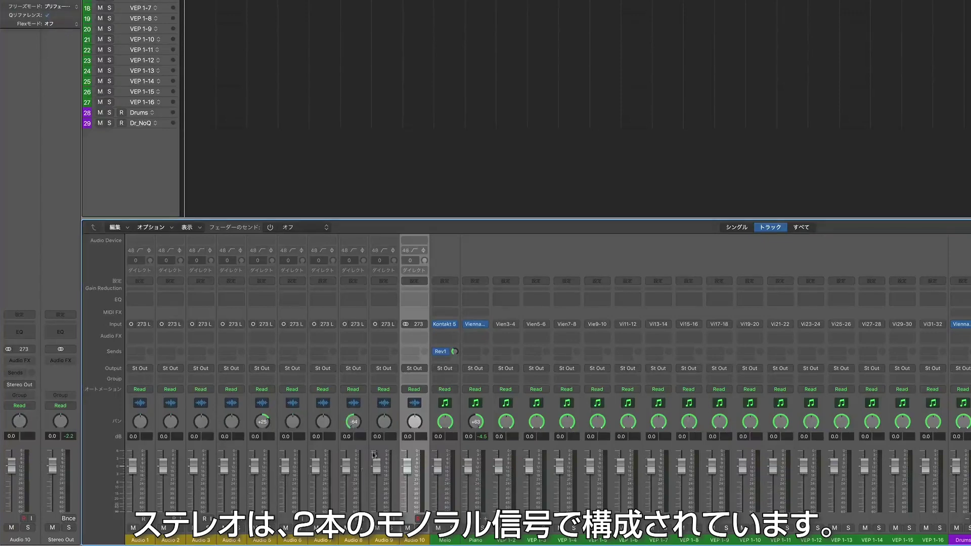
left_click_drag(384, 423, 391, 342)
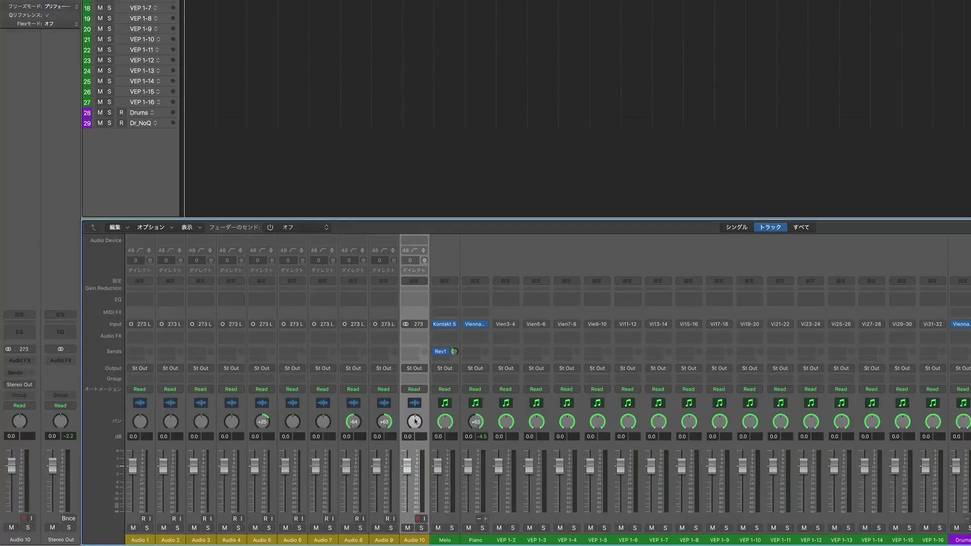
Lower the Audio 9 volume to -4.7 dB and set the Audio 10 pan mode to ステレオパン (Stereo Pan).
left_click(358, 468)
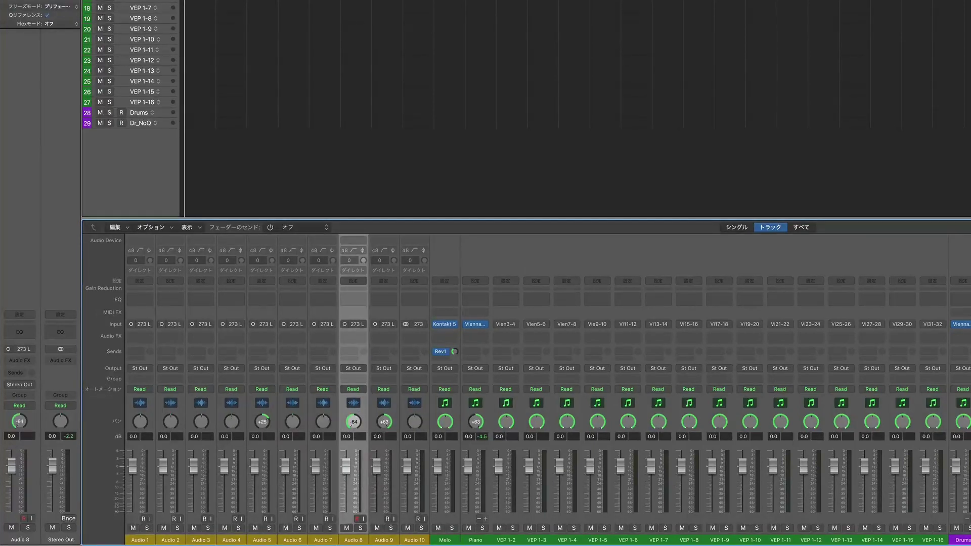
left_click_drag(376, 466, 376, 478)
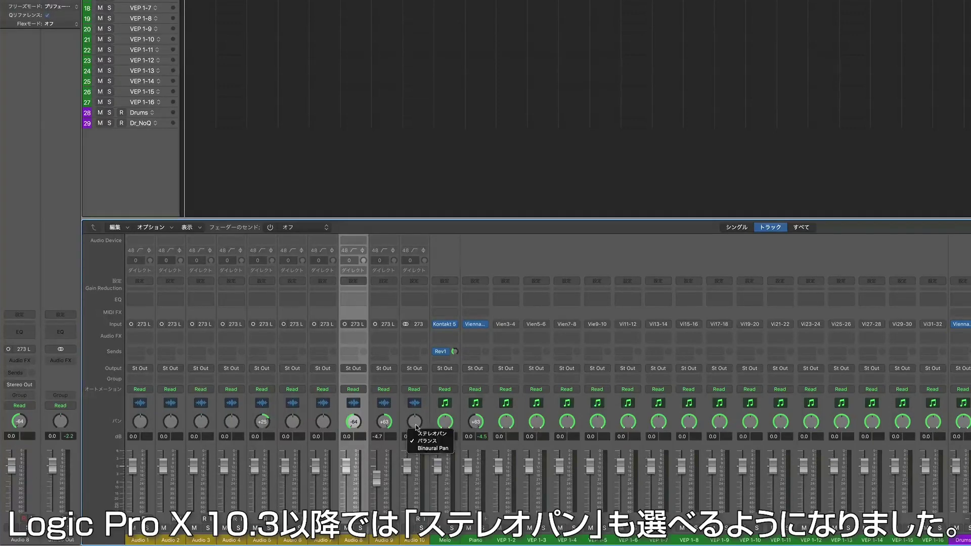
right_click(413, 428)
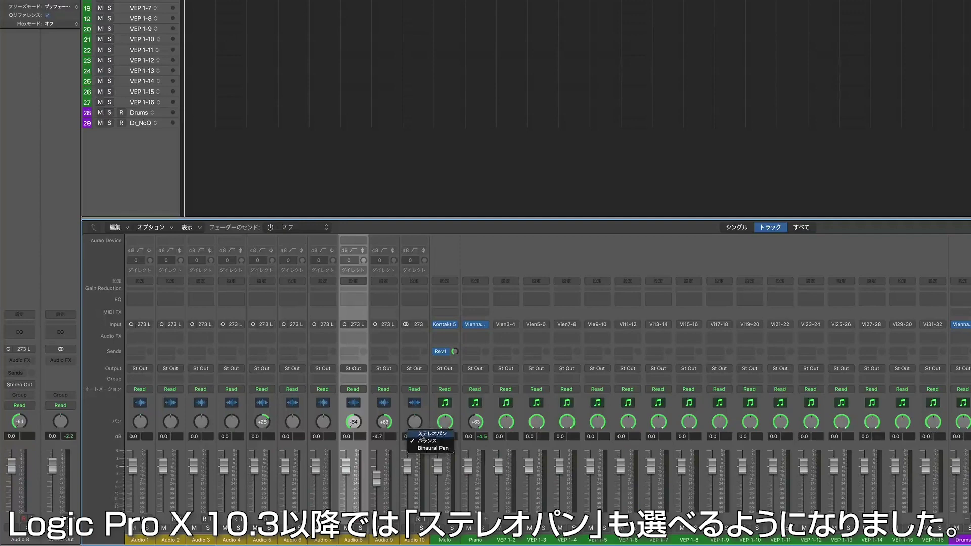
left_click(422, 435)
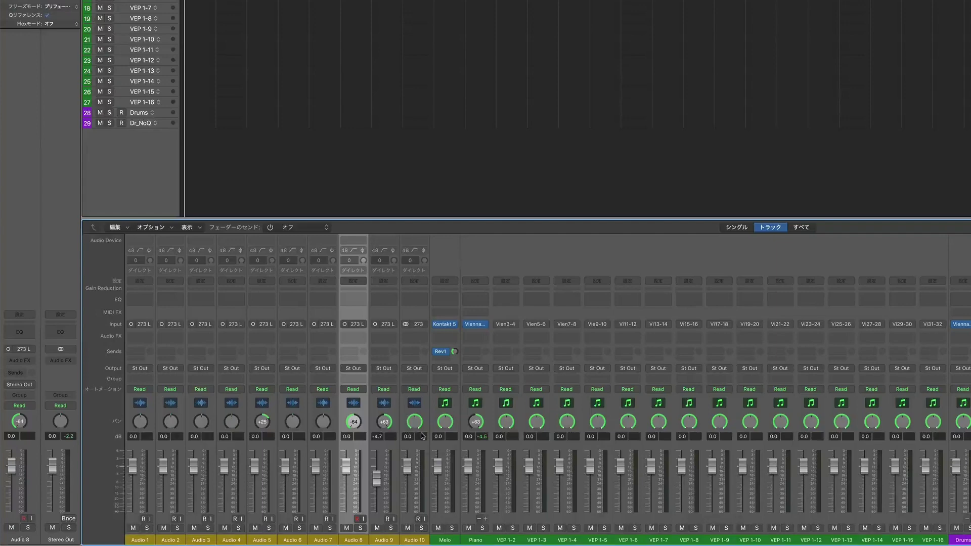
Lower the Audio 8 volume to -4.2 dB and, after trying other pan positions, set its pan to -64.
left_click(386, 430)
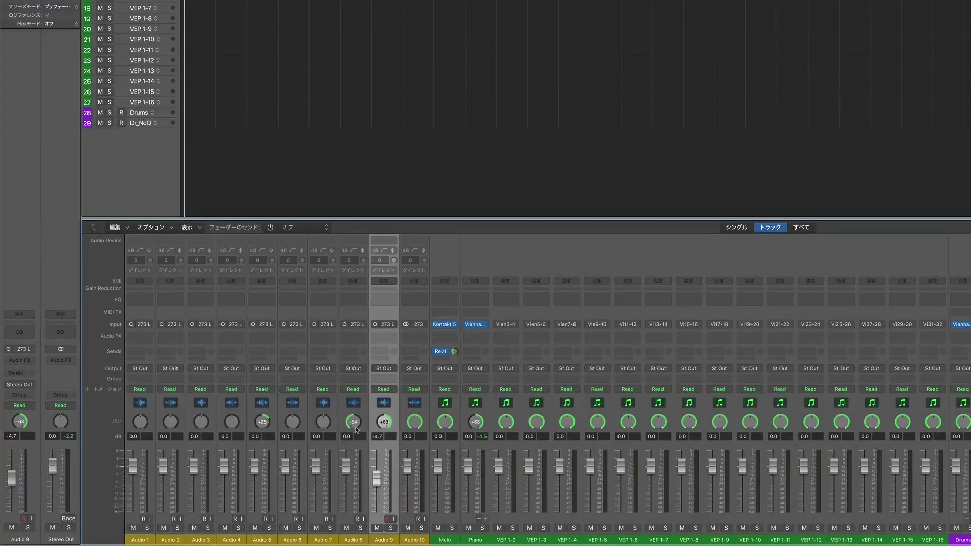
left_click_drag(357, 429, 349, 419)
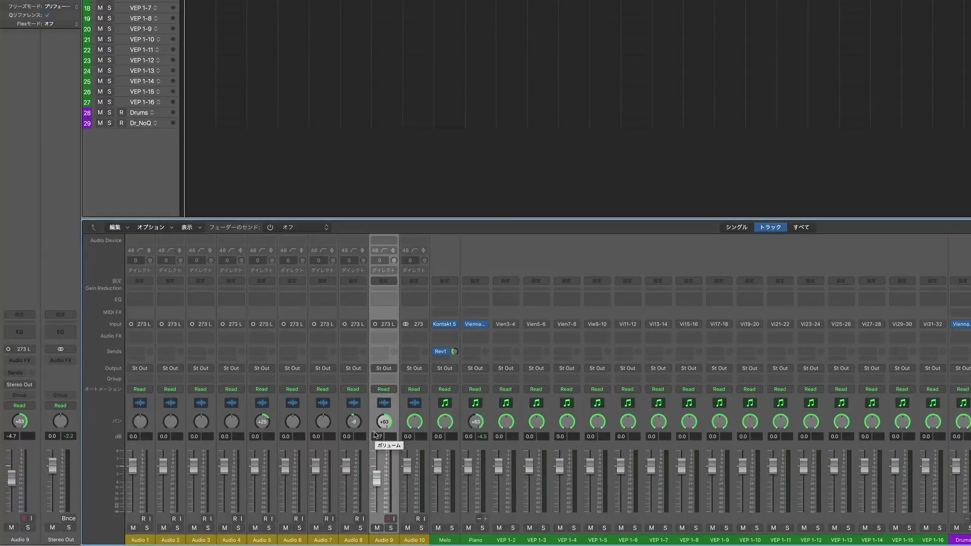
left_click_drag(346, 466, 346, 476)
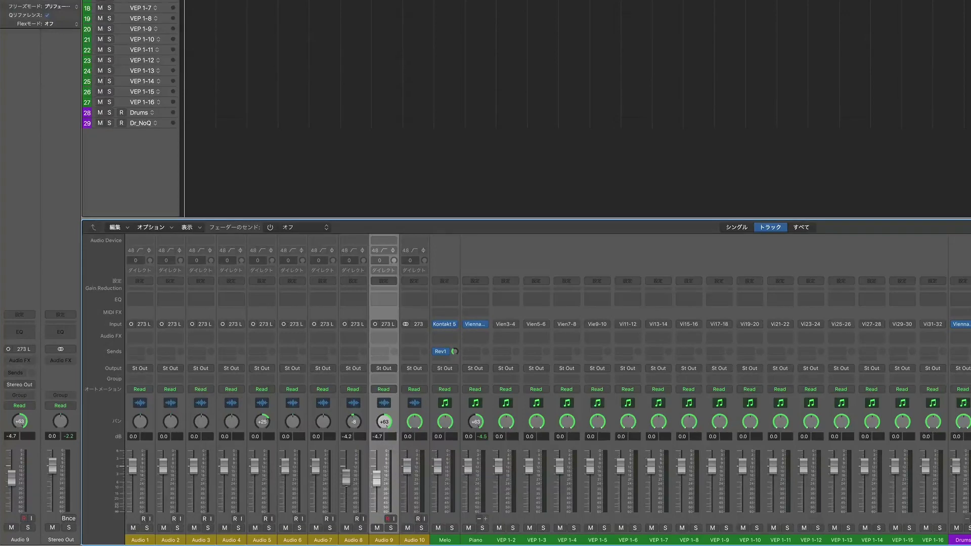
left_click_drag(354, 419, 354, 446)
mouse_move(354, 412)
left_mouse_down()
mouse_move(354, 396)
mouse_move(355, 407)
left_mouse_up()
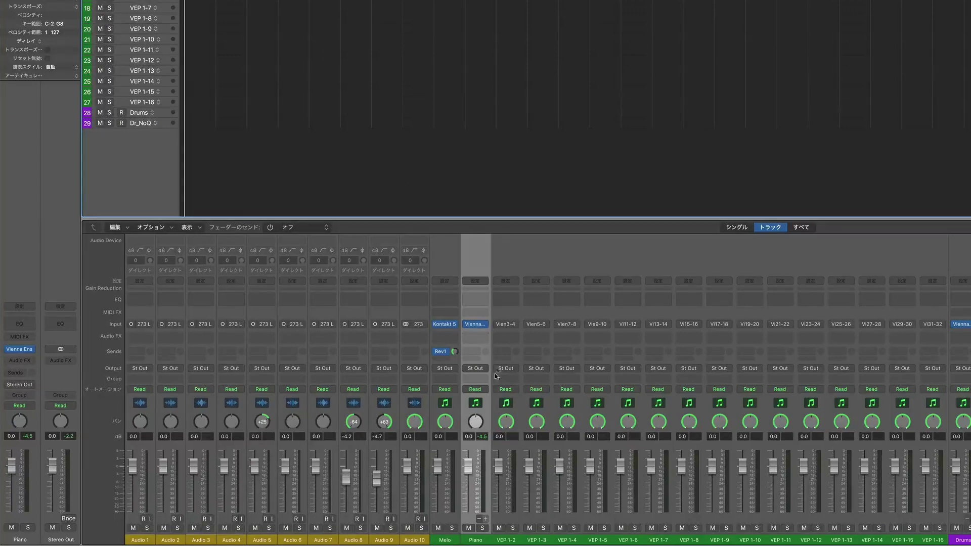
Move the Piano channel's balance fully to the right, at +63.
mouse_move(476, 421)
left_mouse_down()
mouse_move(470, 387)
mouse_move(475, 424)
left_mouse_up()
left_click(475, 422, "alt")
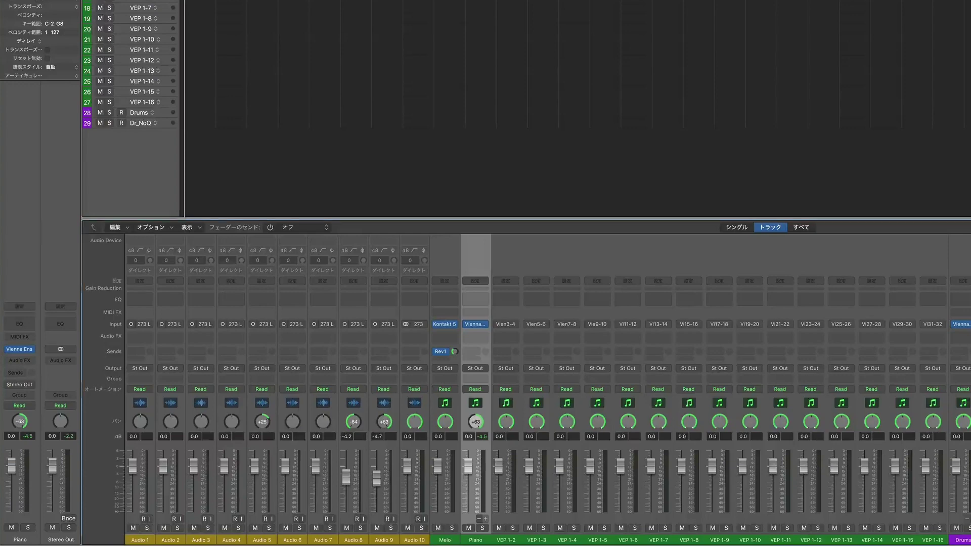
Switch to Vienna Ensemble Pro and pan the Pianoteq channel fully left.
key("Tab")
left_click_drag(202, 0, 524, 1)
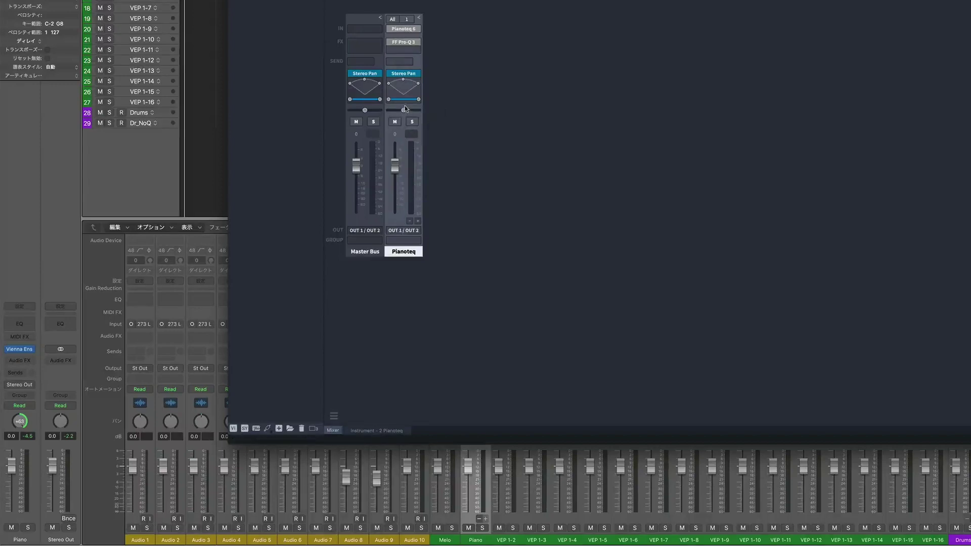
left_click_drag(411, 109, 305, 114)
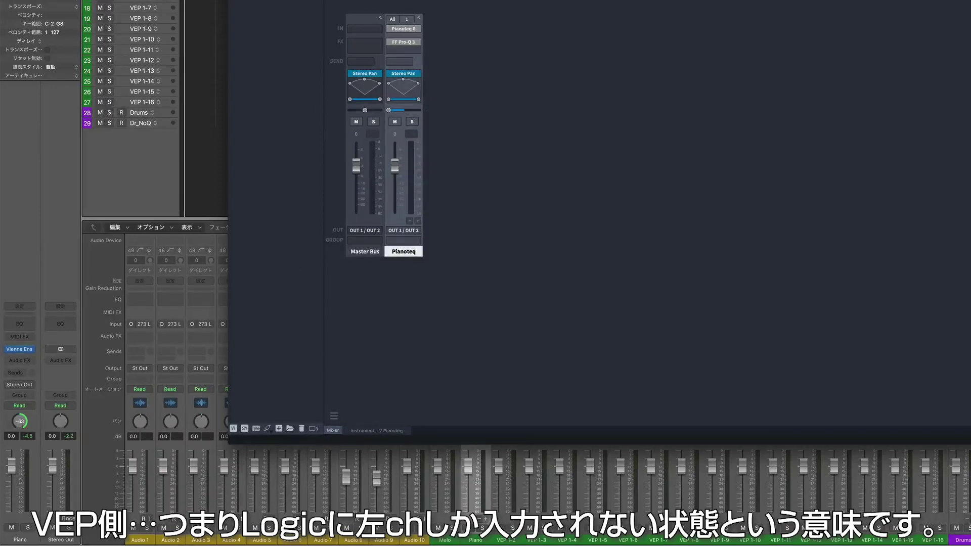
Return to the Logic Pro mixer, recentre the Piano channel's balance and sweep it fully right to +63.
left_click(452, 468)
left_click_drag(475, 422, 475, 426)
left_click(479, 538)
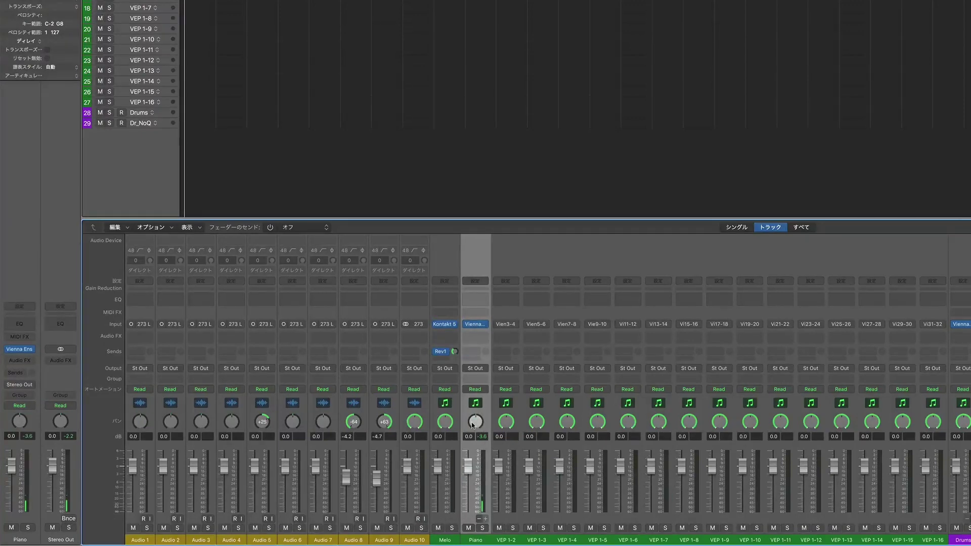
mouse_move(473, 425)
left_mouse_down()
mouse_move(473, 452)
mouse_move(474, 416)
left_mouse_up()
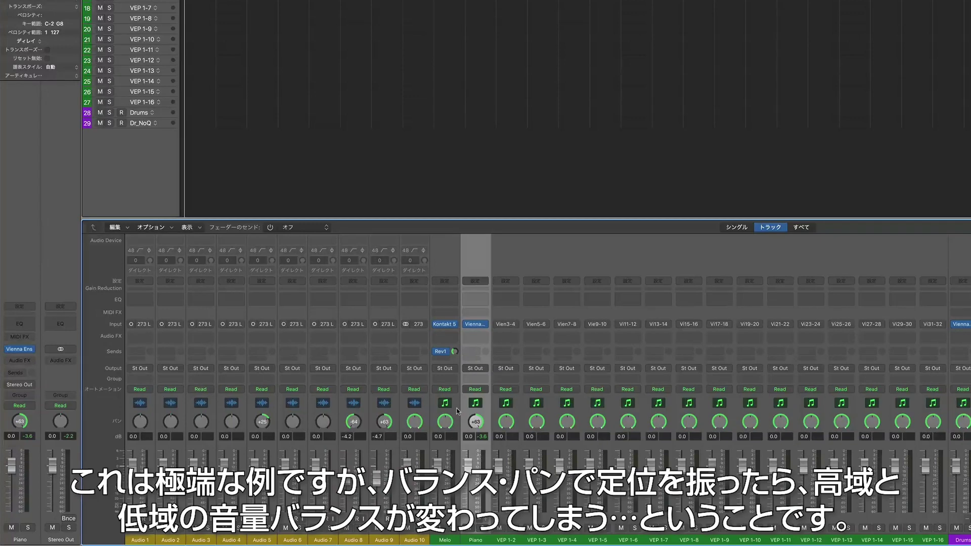
Set the Piano channel's pan mode to ステレオパン (Stereo Pan) and pan it to -40.
right_click(478, 423)
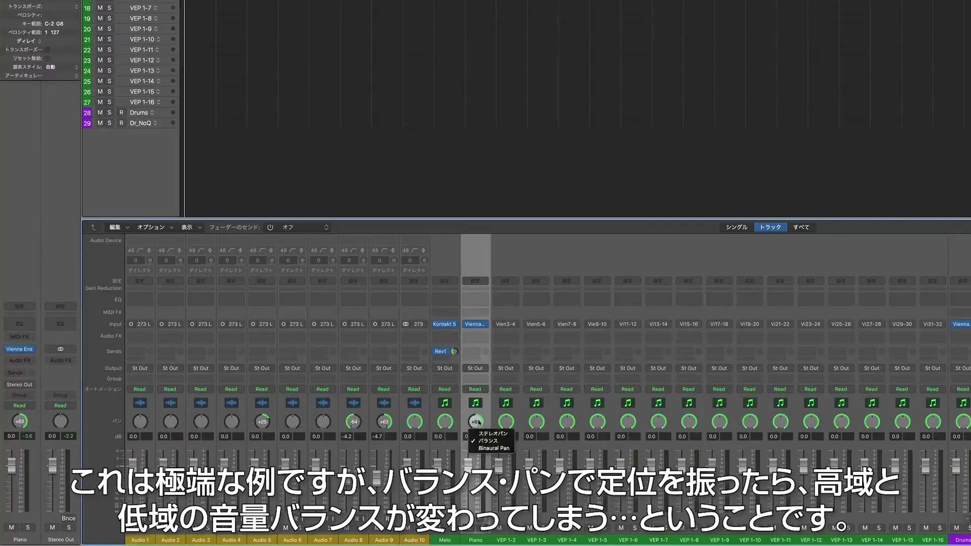
left_click(481, 433)
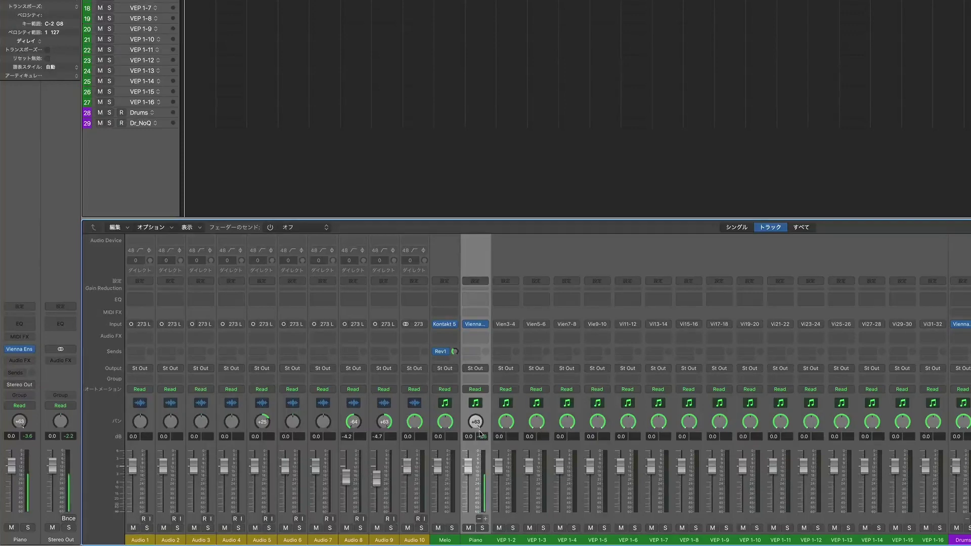
left_click_drag(476, 425, 468, 499)
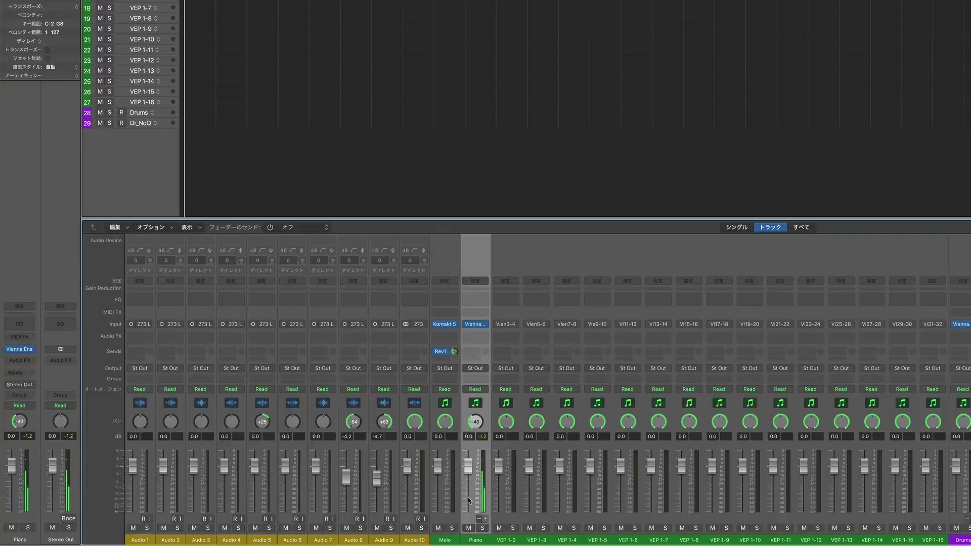
Recentre the Piano channel's pan, keeping its mode on ステレオパン (Stereo Pan).
right_click(477, 423)
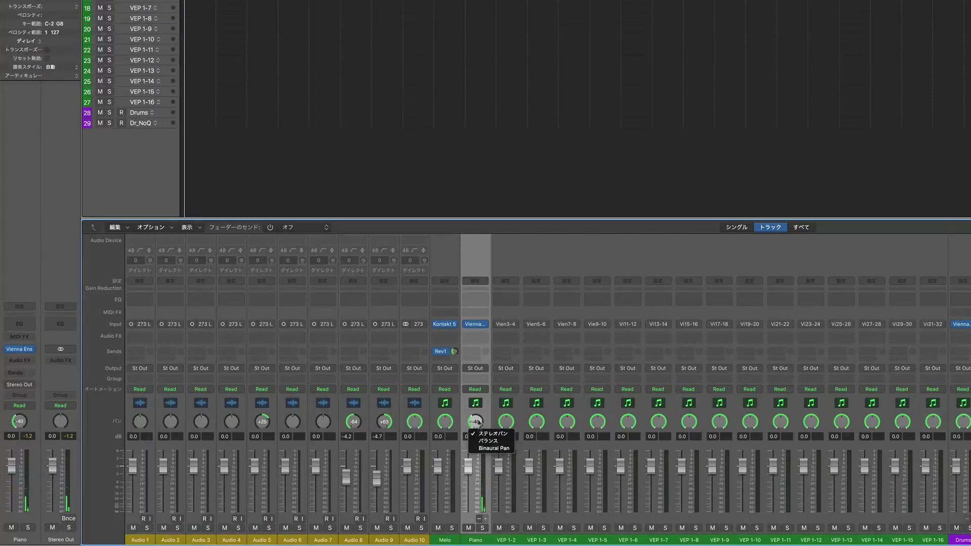
left_click(478, 416)
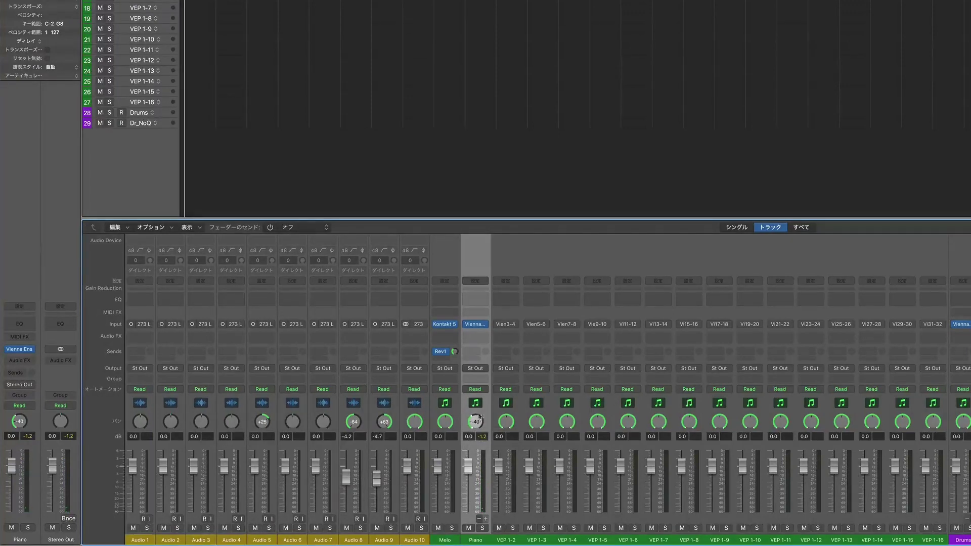
right_click(477, 419)
left_click(483, 433)
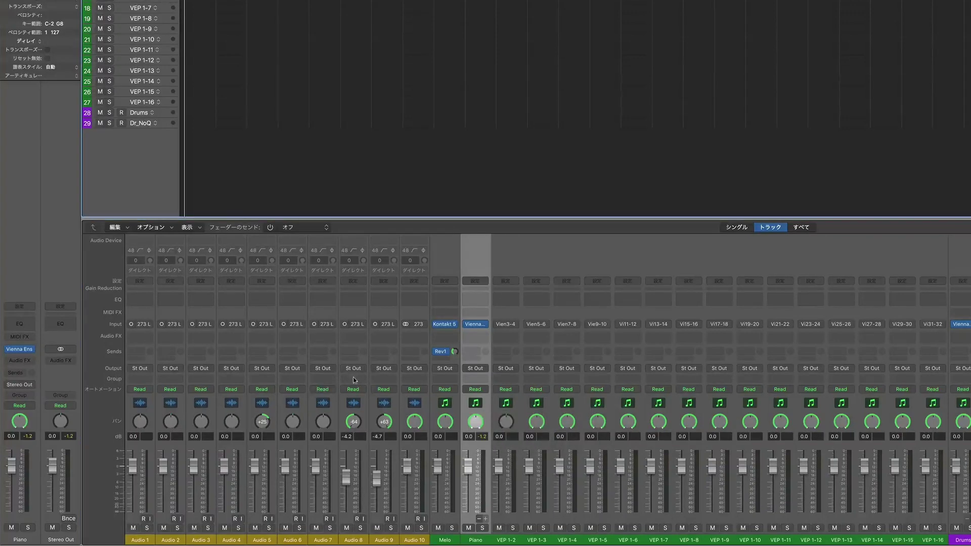
Compare the selected pan mode of the Piano channel with that of the VEP 1-2 channel.
right_click(477, 422)
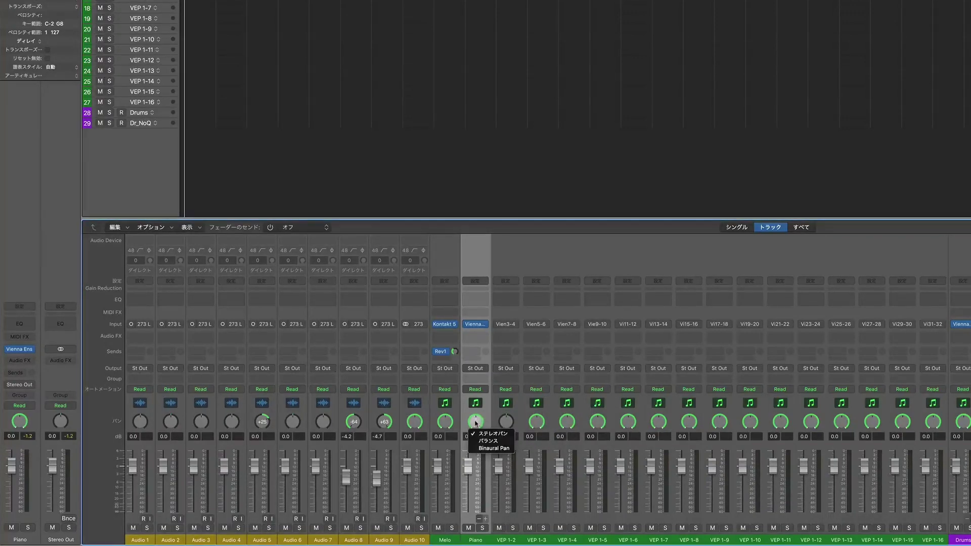
left_click(500, 421)
right_click(505, 422)
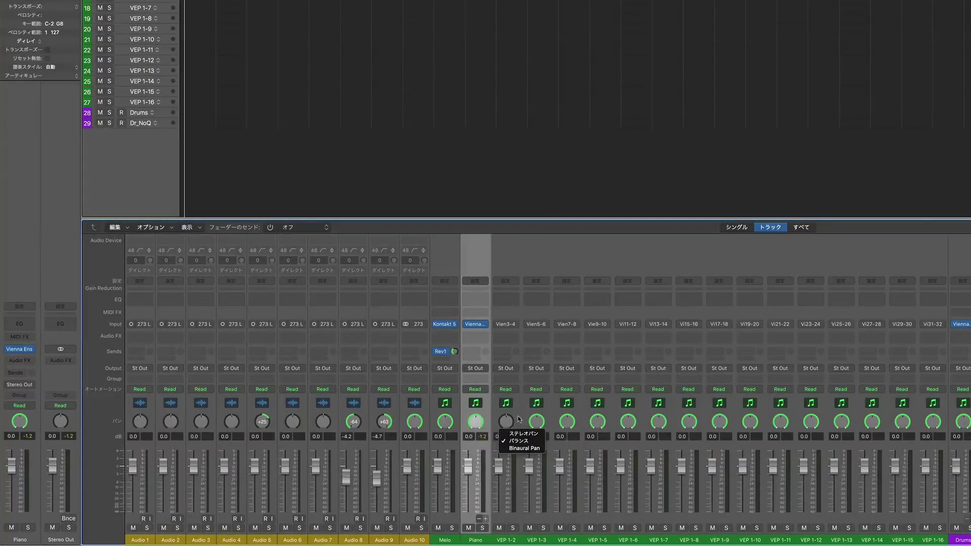
left_click(523, 415)
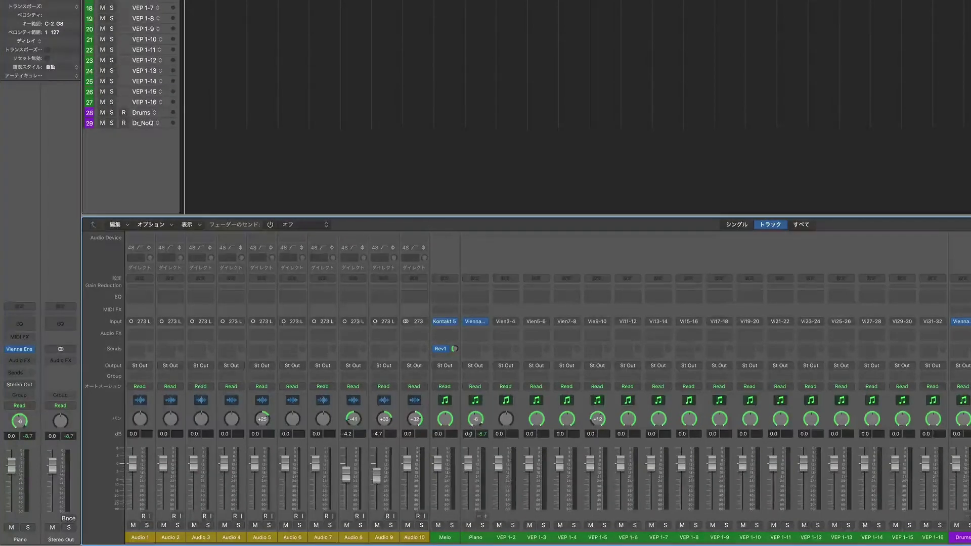
Try the Piano channel's stereo pan at -36 and reset it to the centre.
left_click_drag(469, 439, 464, 479)
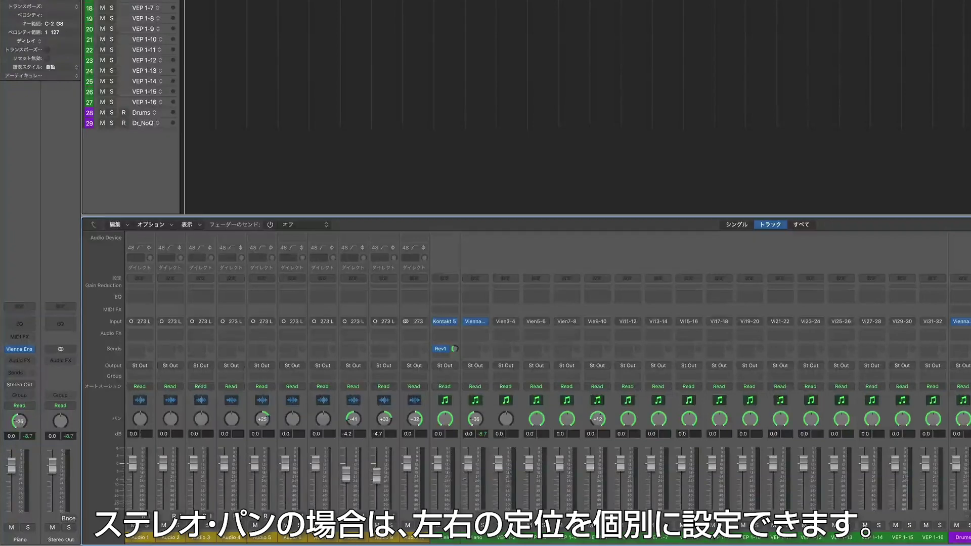
left_click(474, 420, "alt")
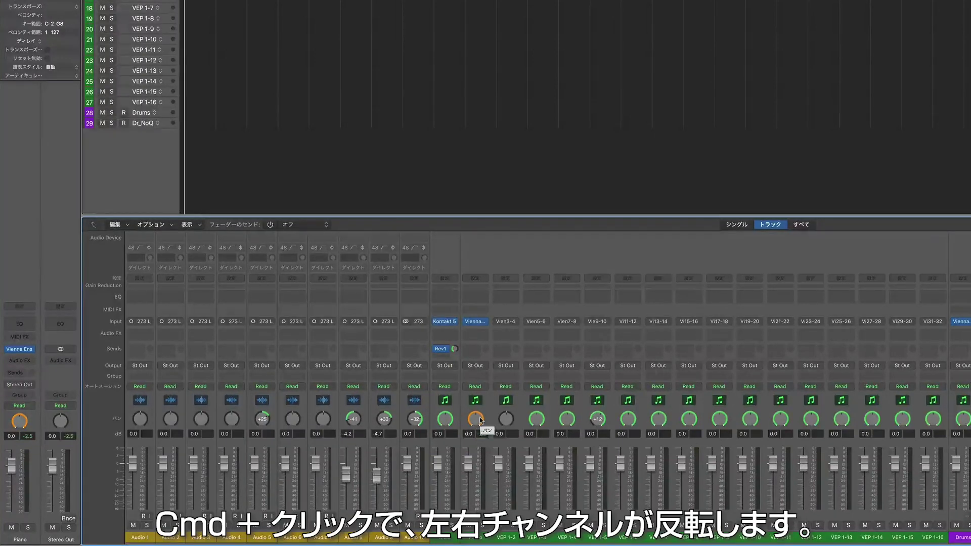
Turn off the left/right channel inversion on the Piano pan control and open its pan mode choices.
left_click(478, 419, "super")
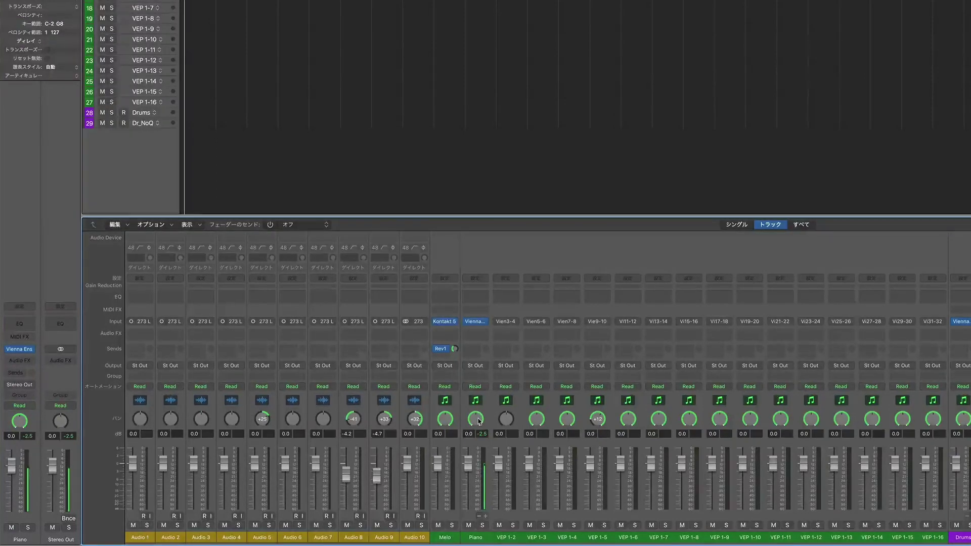
left_click(479, 420)
left_click(474, 419)
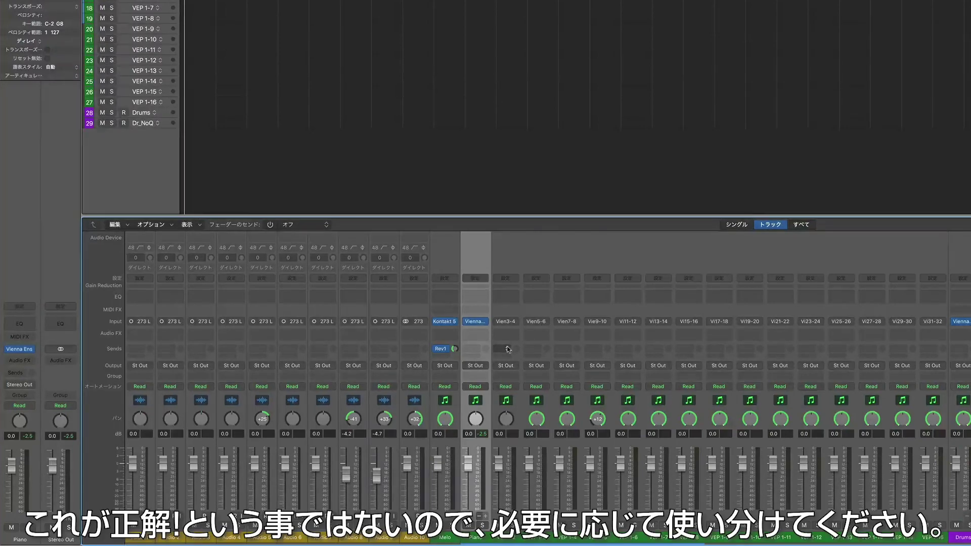
right_click(476, 426)
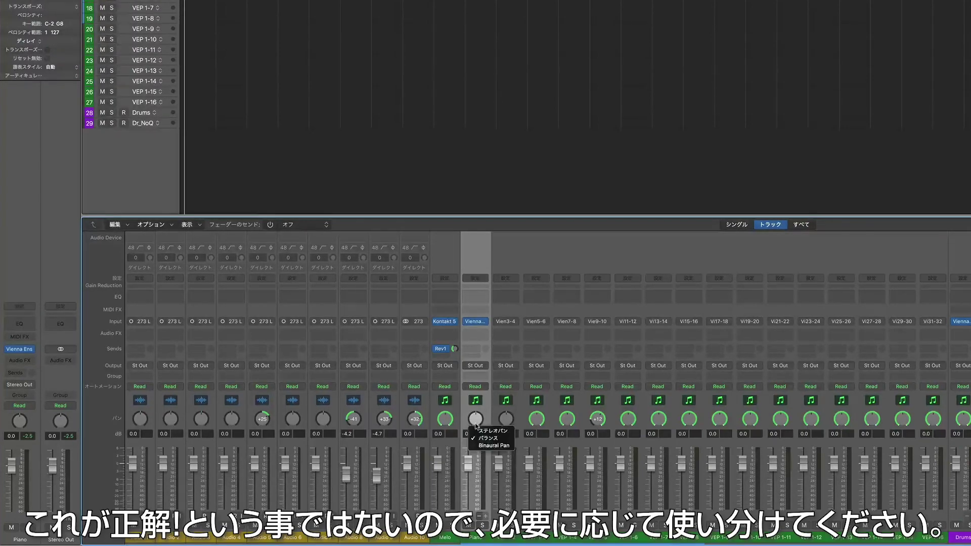